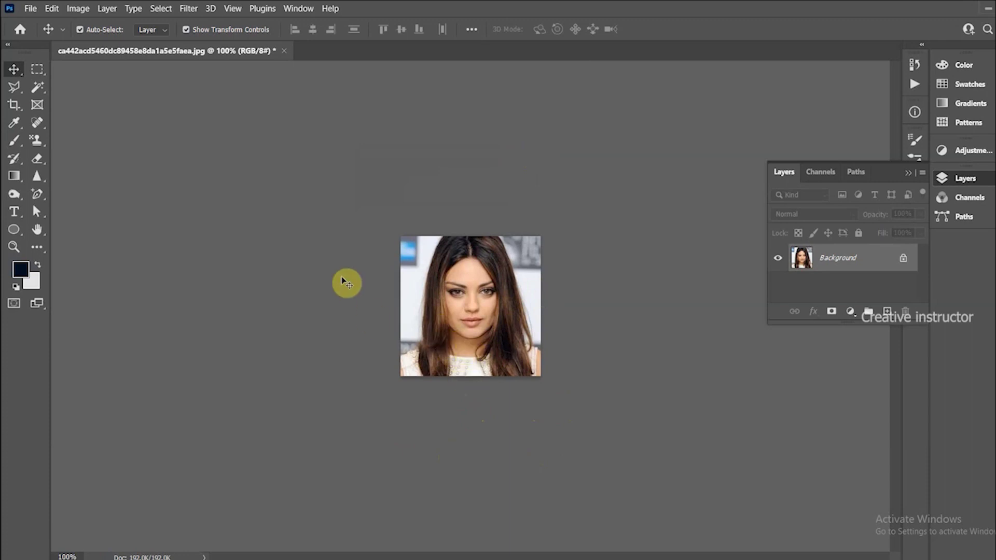
- Check in Image Size that the portrait is only 256 × 256 px, then zoom to 400%
click(71, 11)
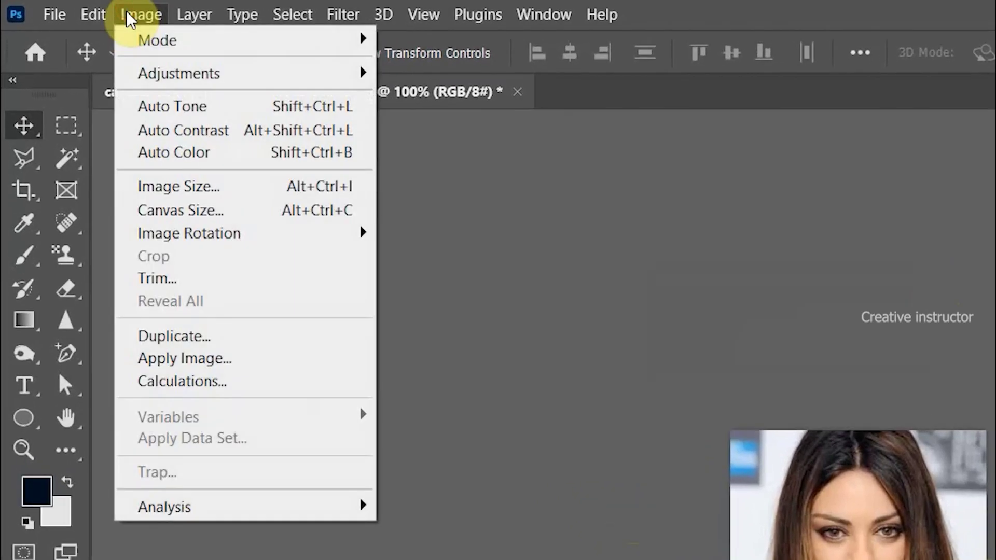
click(210, 196)
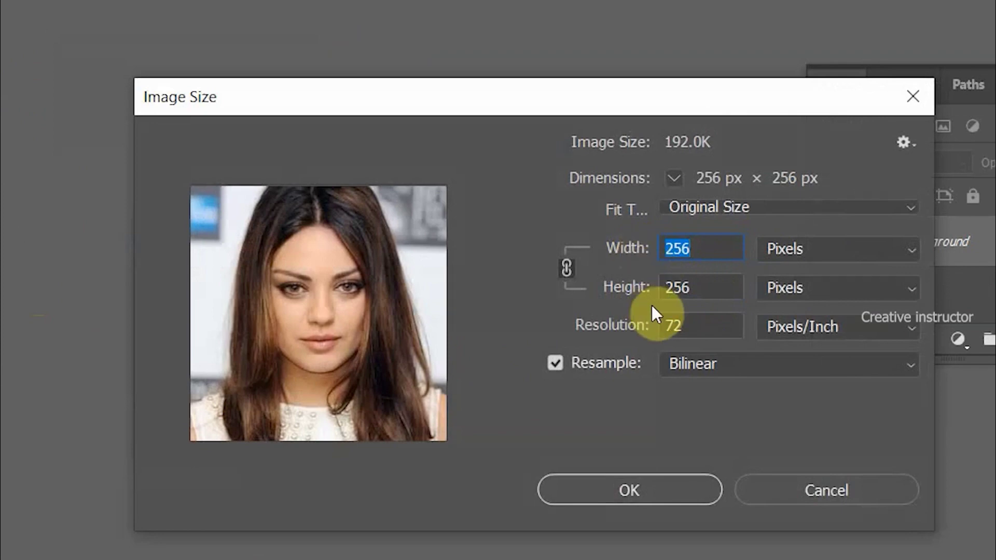
click(820, 494)
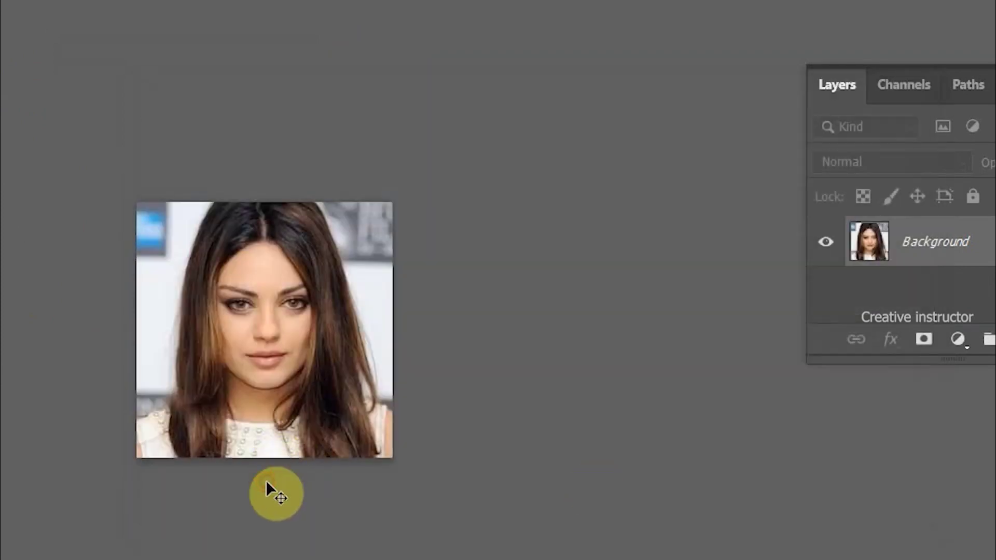
key(ctrl+plus)
key(ctrl+plus)
key(ctrl+plus)
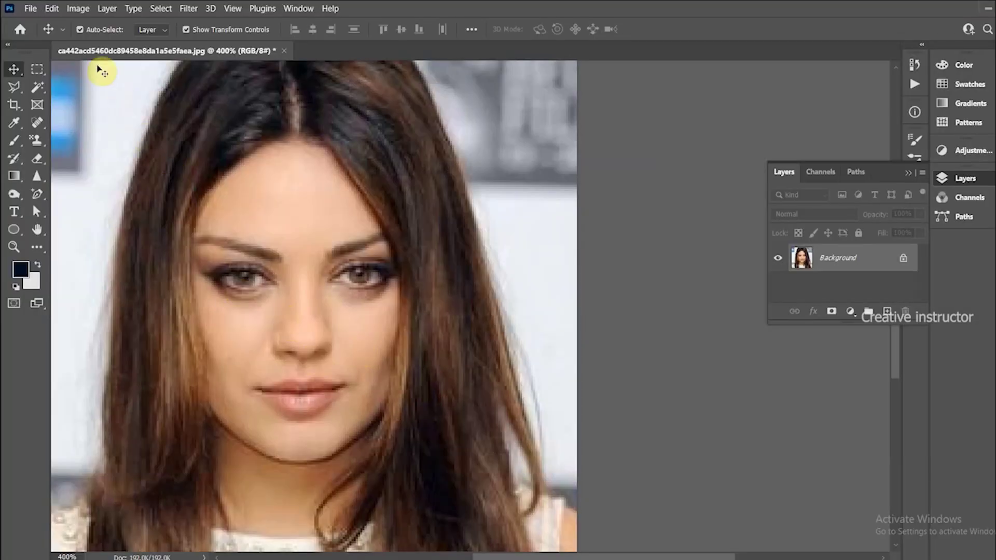
- Duplicate the portrait into a separate 'copy' document with Image > Duplicate
click(77, 9)
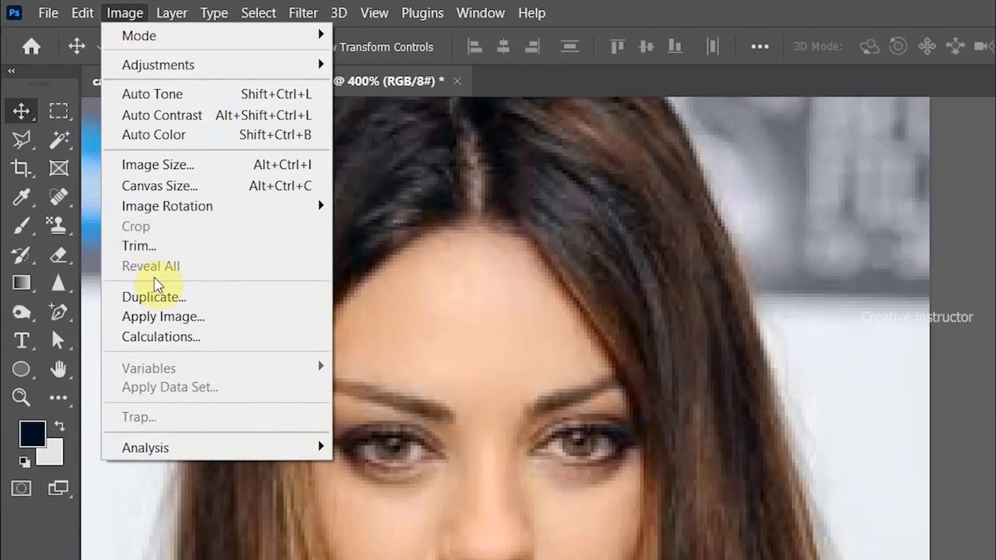
click(97, 185)
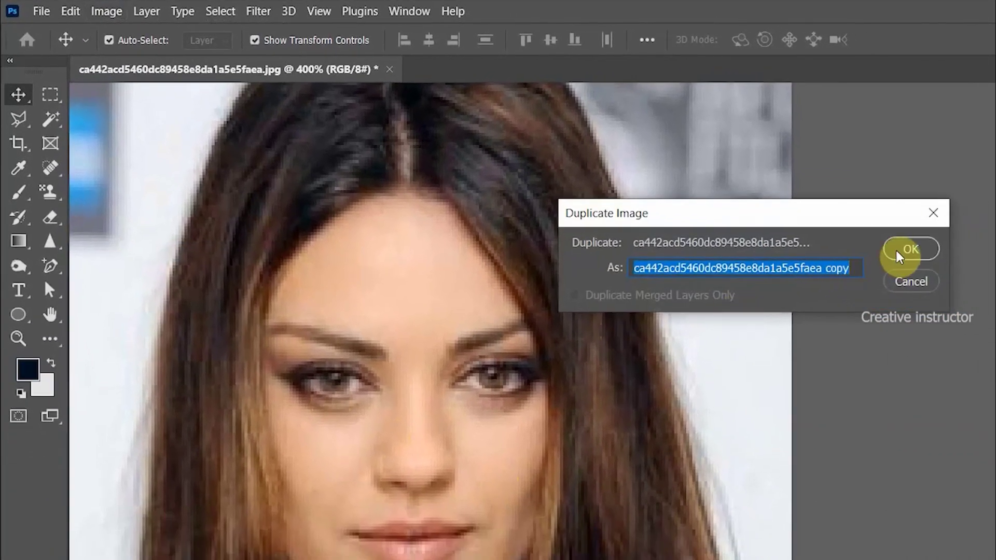
click(981, 274)
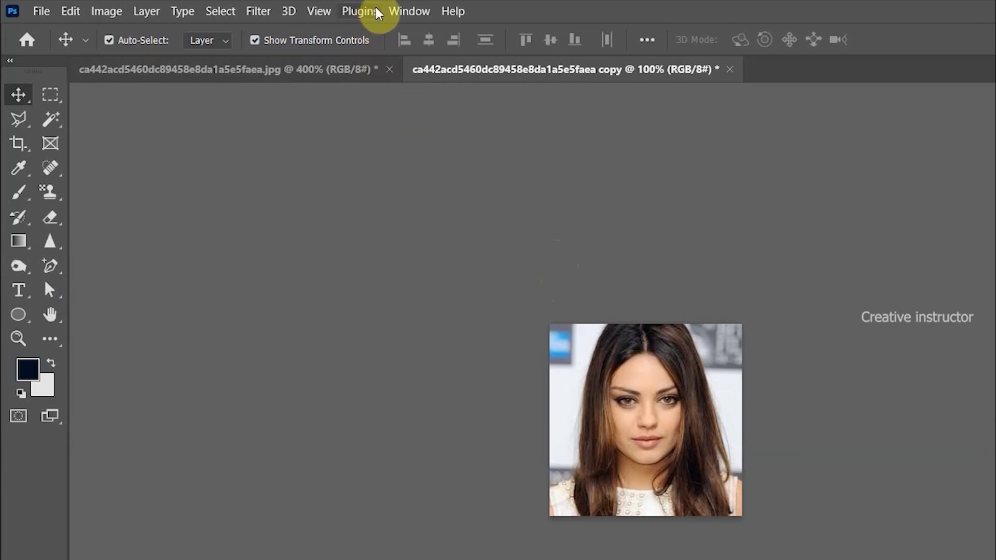
- Arrange the original and its copy in a 2-up Vertical layout, zooming the left one to 400%
click(393, 12)
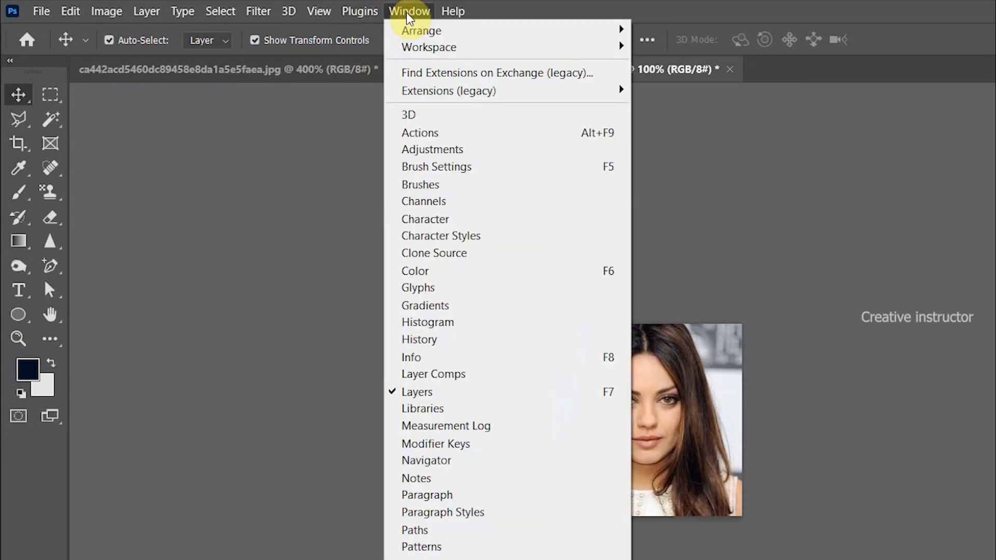
mouse_move(432, 48)
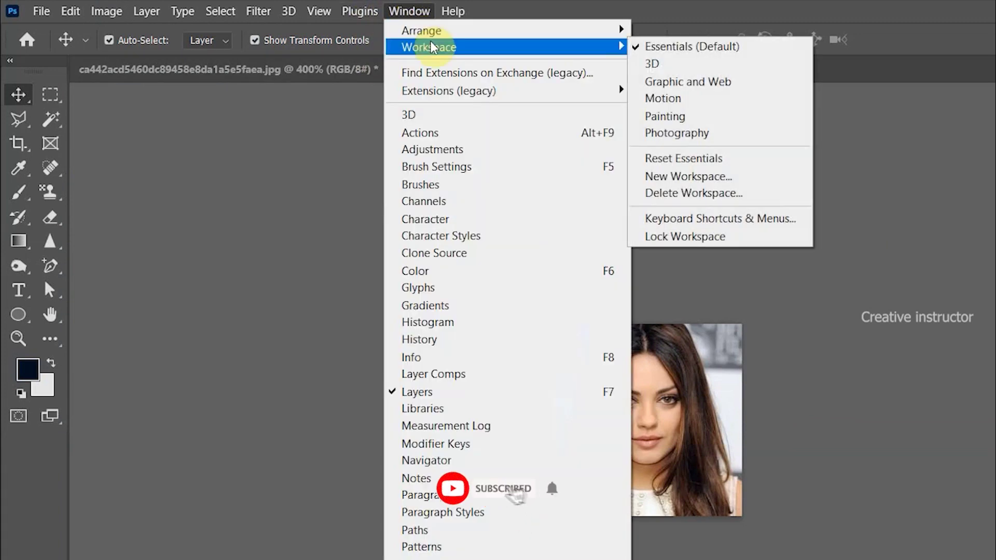
mouse_move(422, 31)
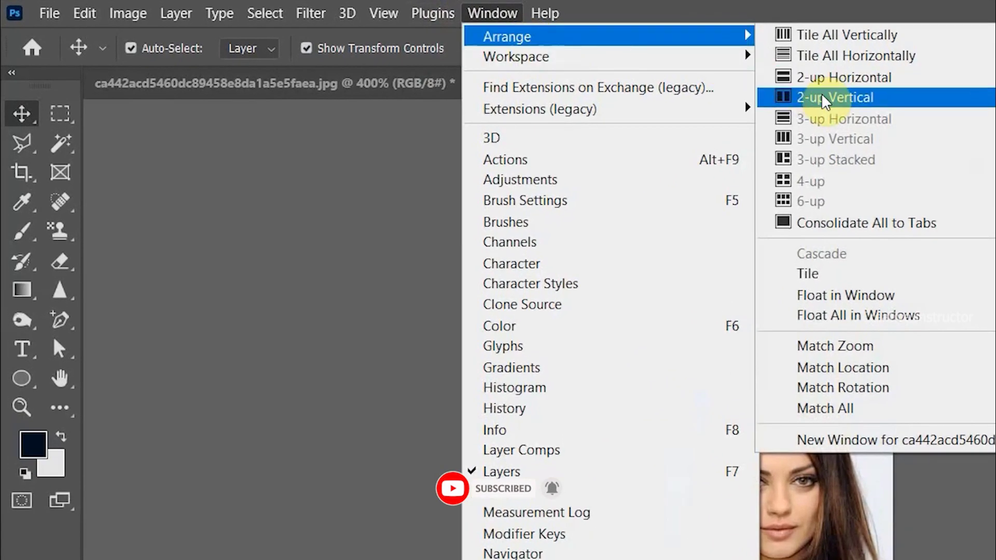
click(824, 99)
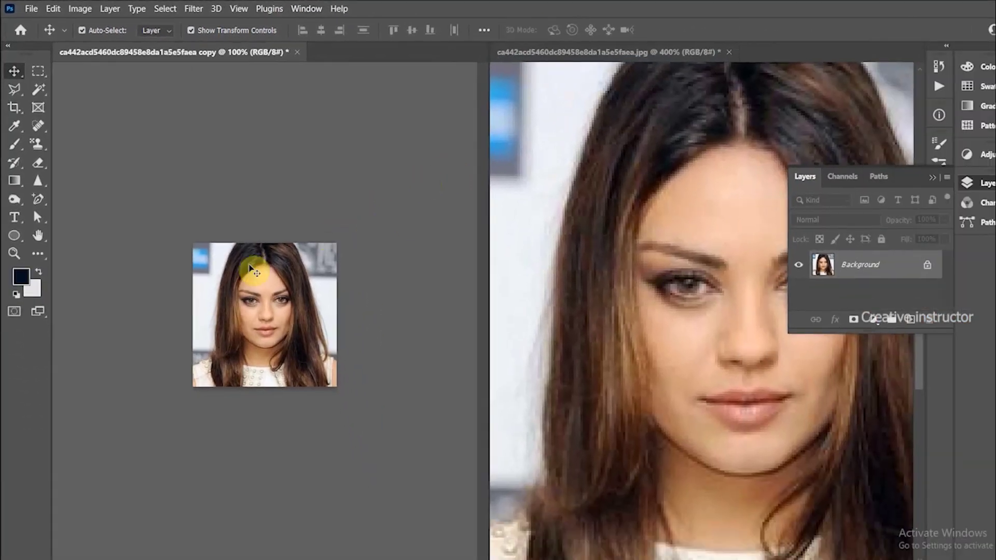
scroll(252, 268, up, 5)
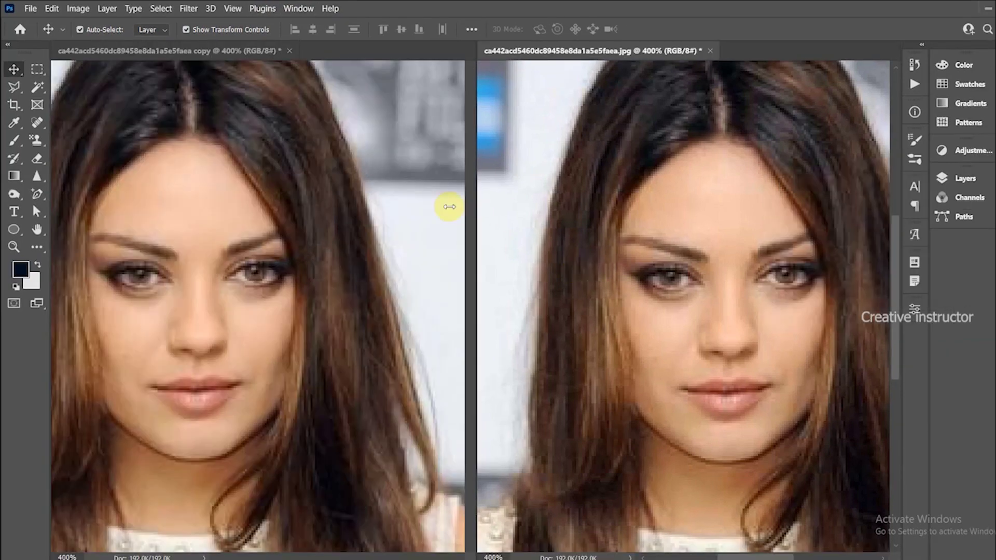
- Upscale the original portrait to 750 × 750 px with Bilinear resampling, then view it at 200%
click(82, 10)
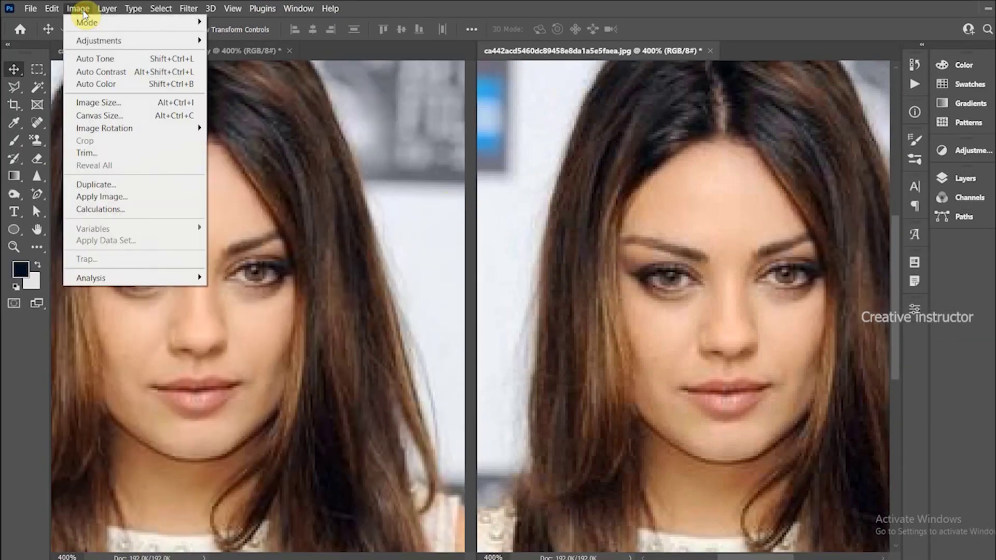
click(100, 103)
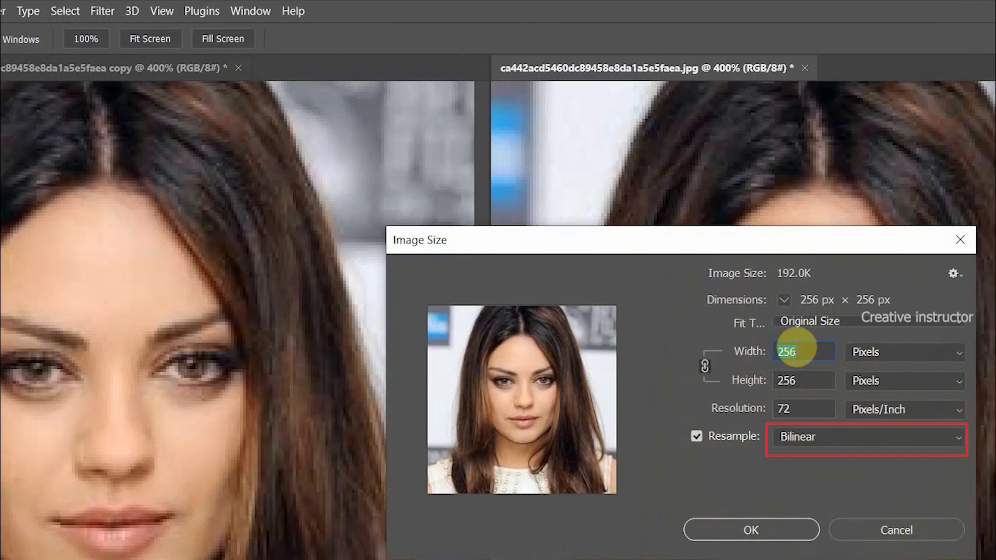
text(750)
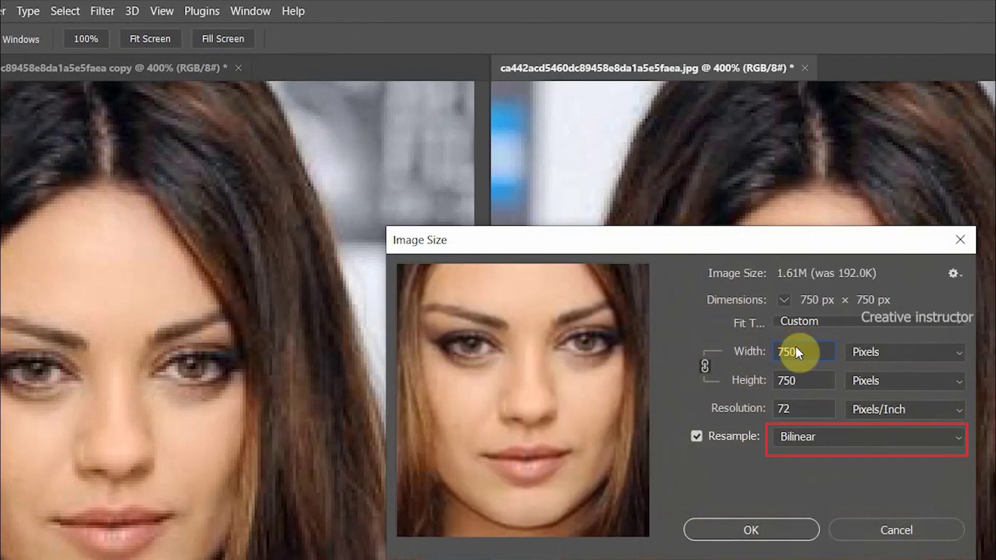
click(761, 527)
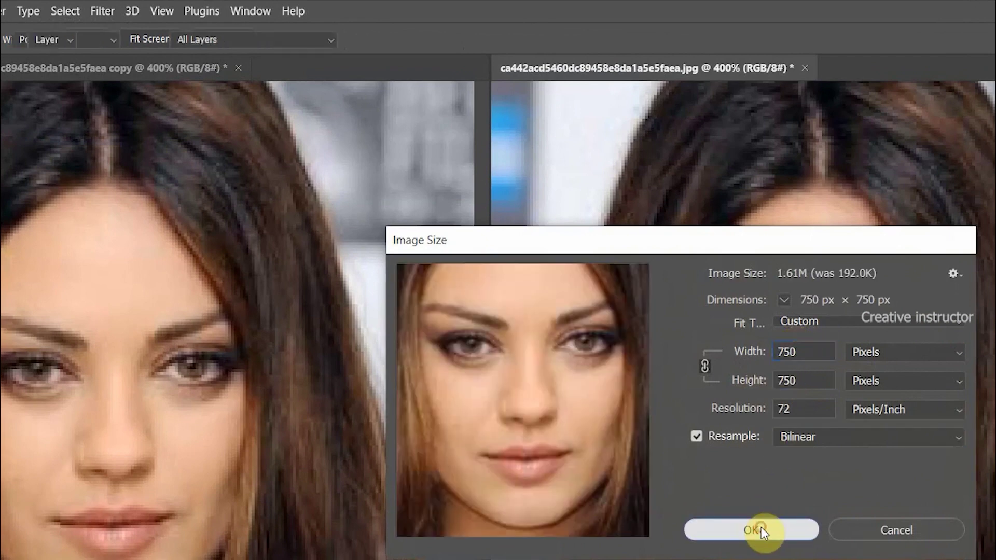
key(ctrl+minus)
key(ctrl+minus)
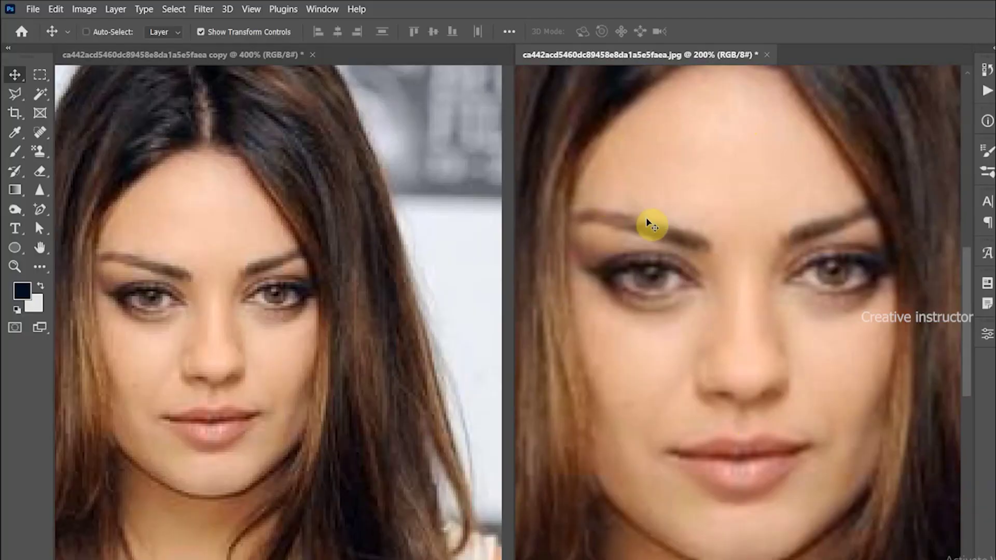
key(ctrl+plus)
drag(717, 172, 702, 273)
drag(838, 421, 832, 199)
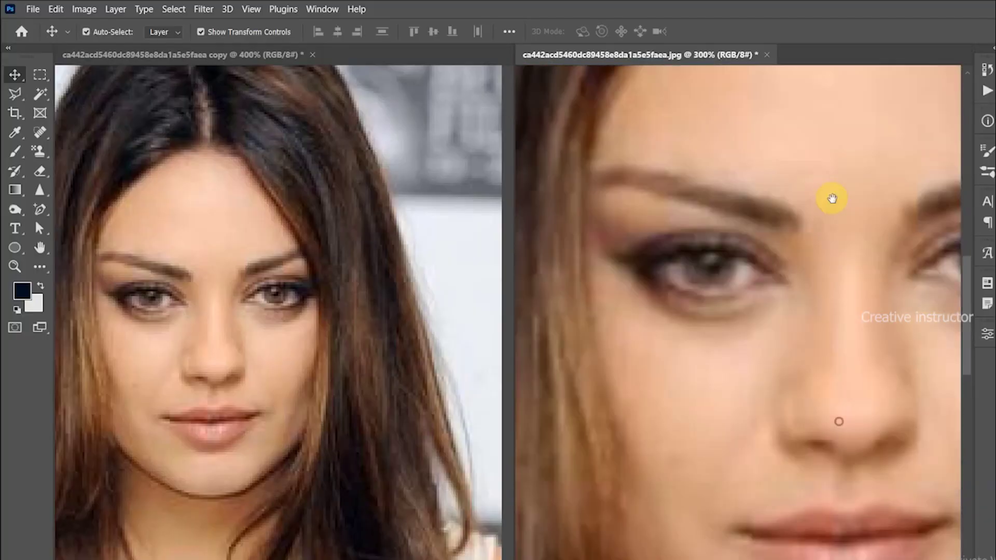
scroll(832, 199, down, 5)
drag(783, 272, 771, 289)
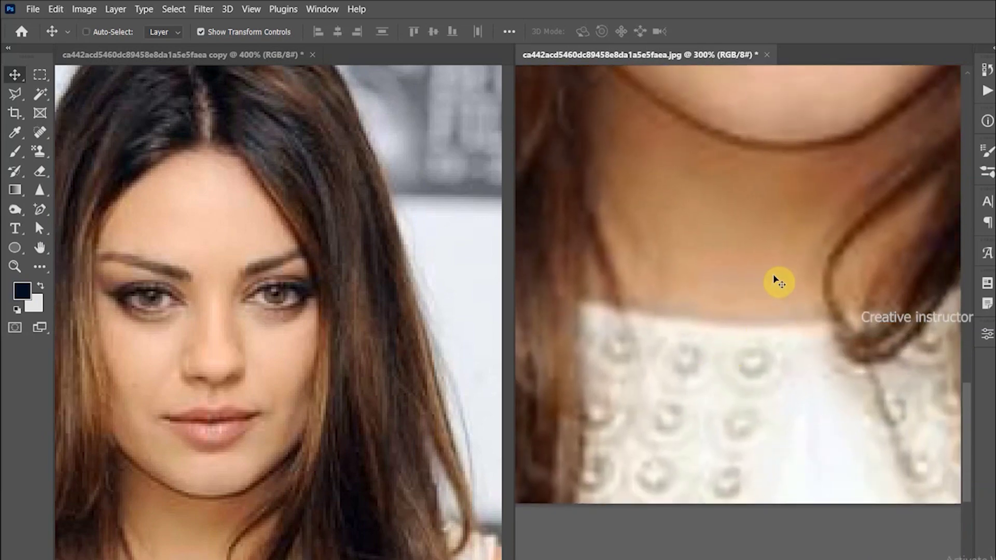
scroll(776, 280, down, 3)
scroll(294, 368, down, 5)
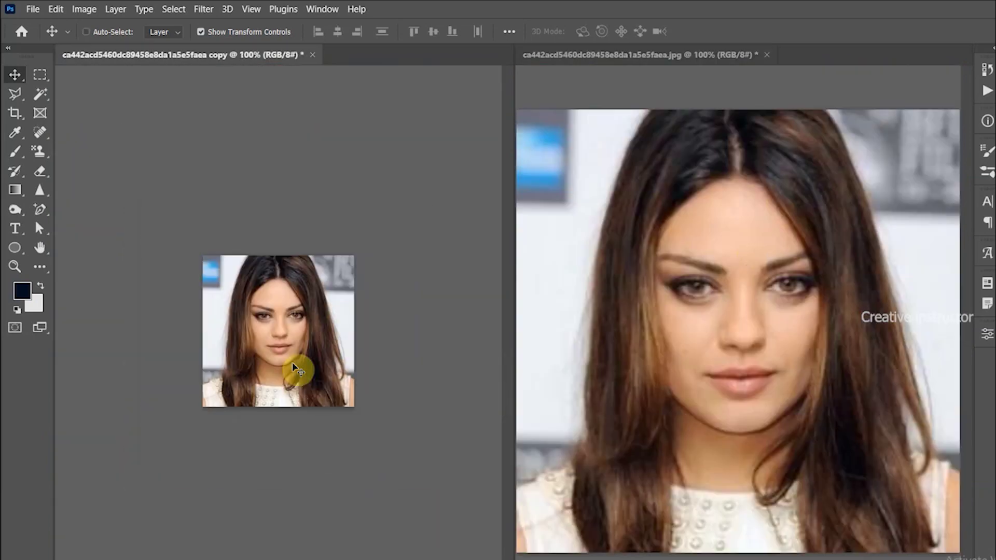
click(858, 384)
scroll(860, 387, up, 2)
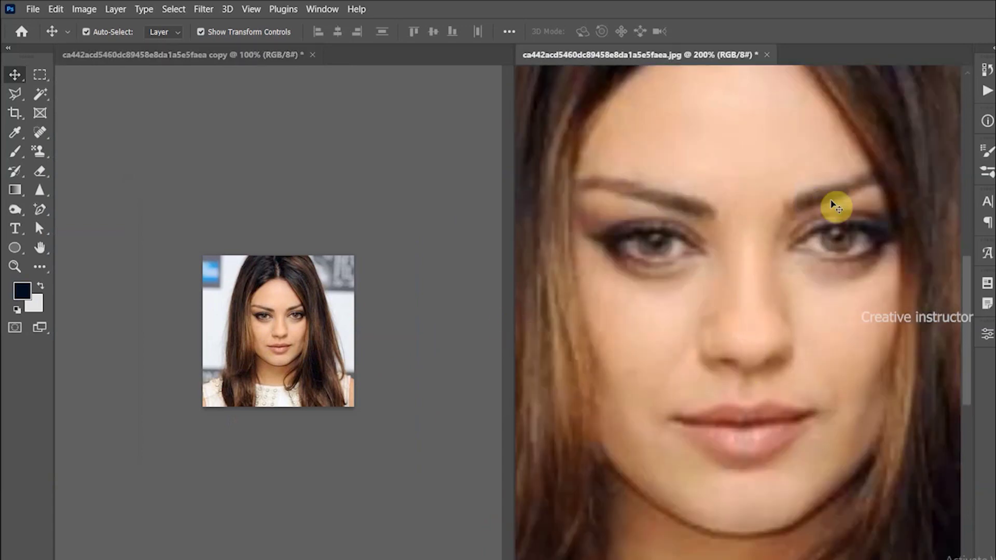
scroll(700, 311, down, 2)
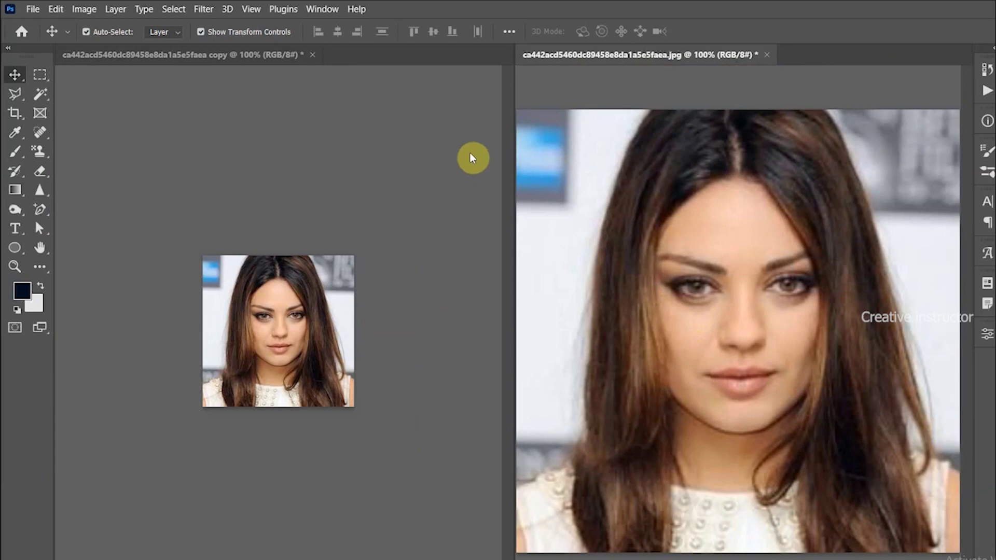
- Open the Camera Raw Filter on the upscaled portrait and set Clarity to 20 in the Basic panel
click(210, 13)
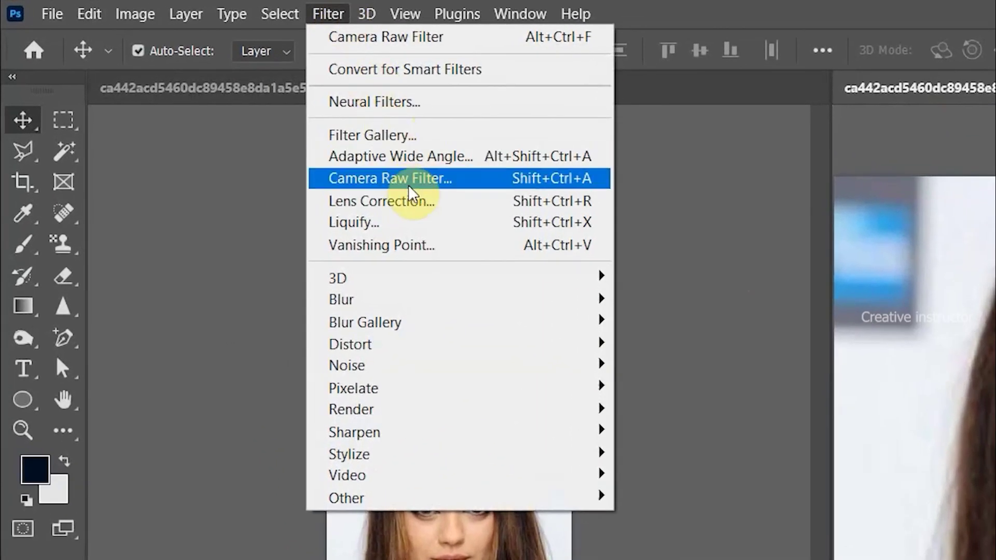
click(409, 187)
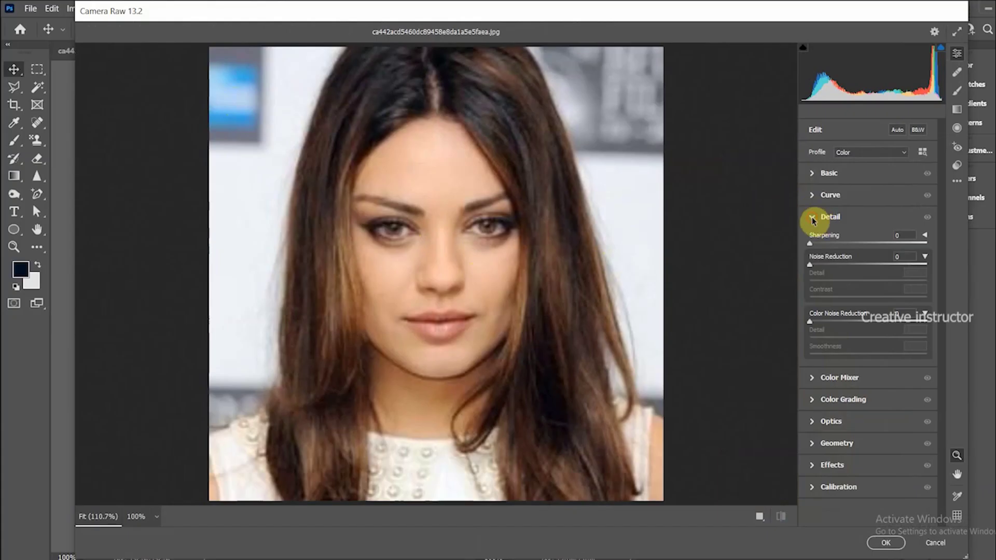
click(812, 217)
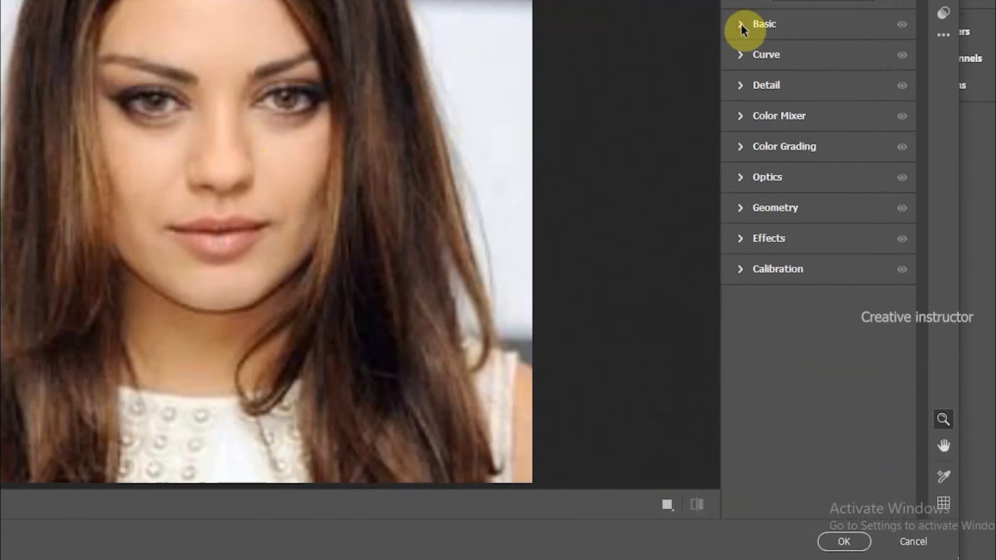
click(742, 23)
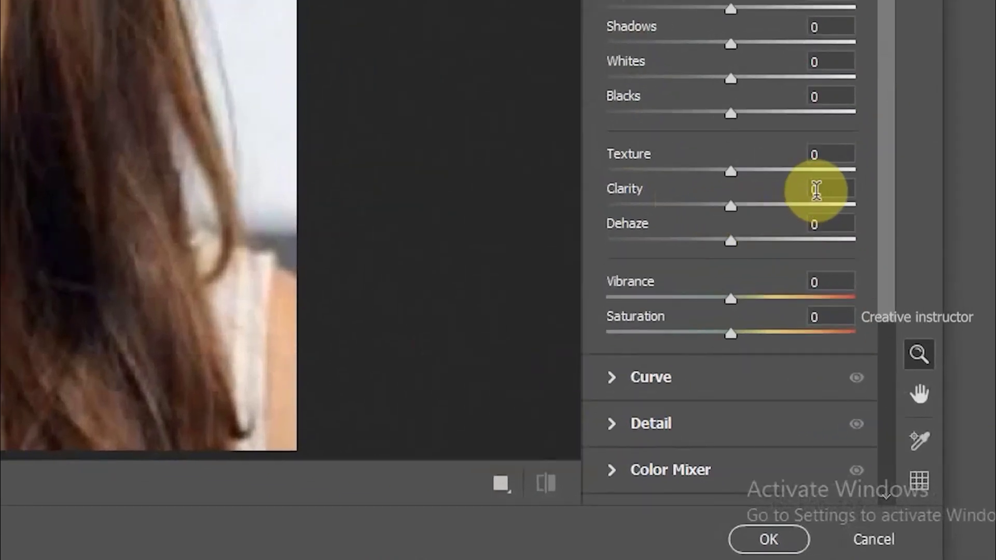
click(871, 310)
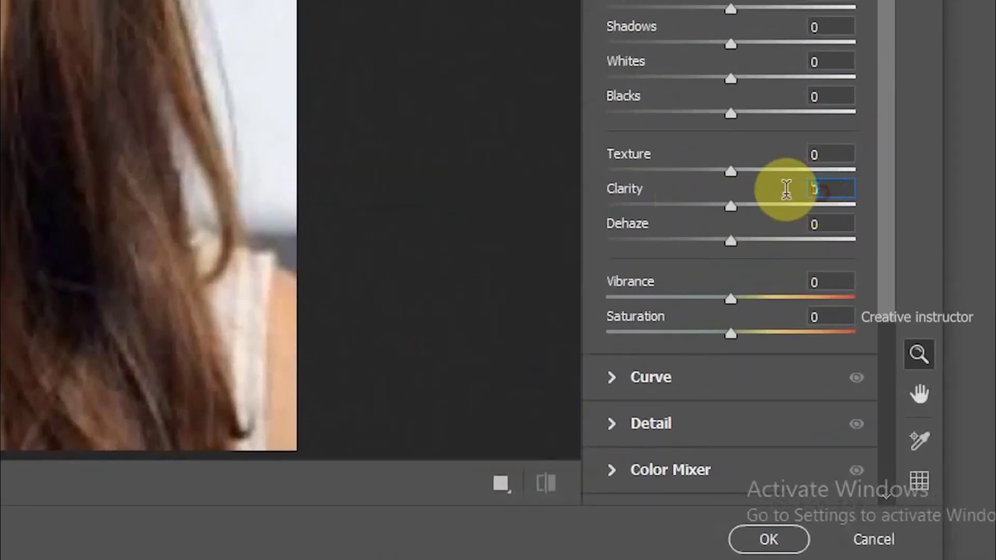
text(20)
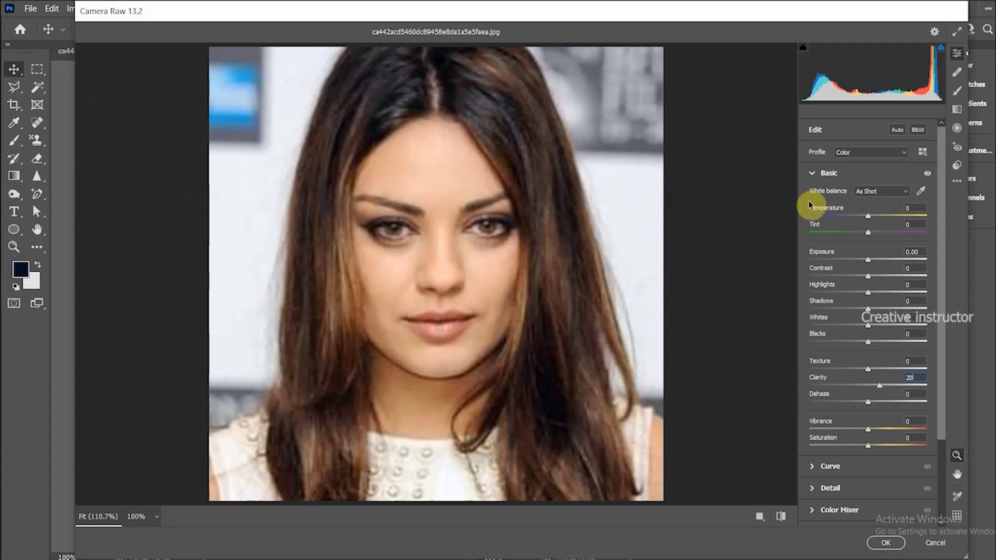
click(813, 176)
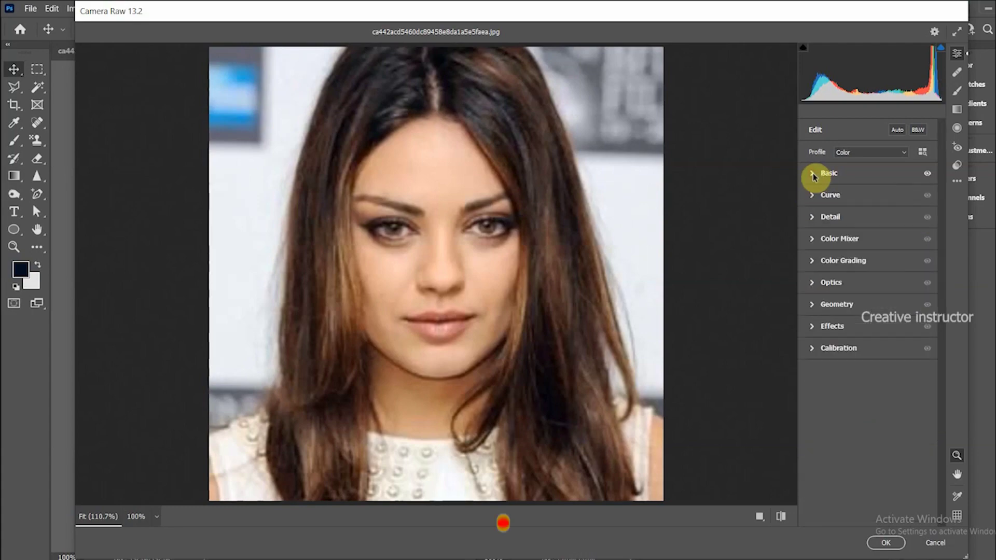
- Set Camera Raw Noise Reduction to 93 with Detail 80 and apply the filter
click(711, 34)
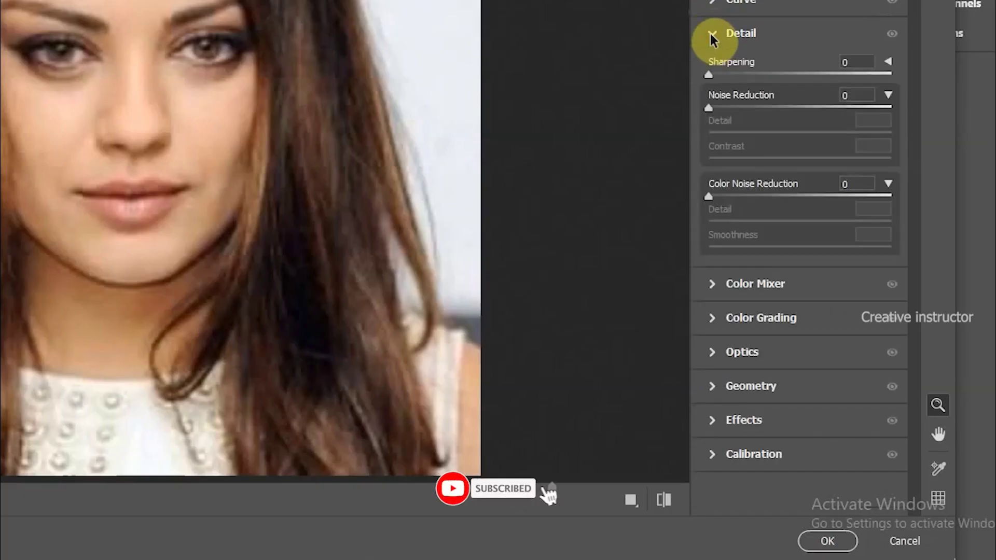
drag(709, 112, 878, 105)
click(852, 133)
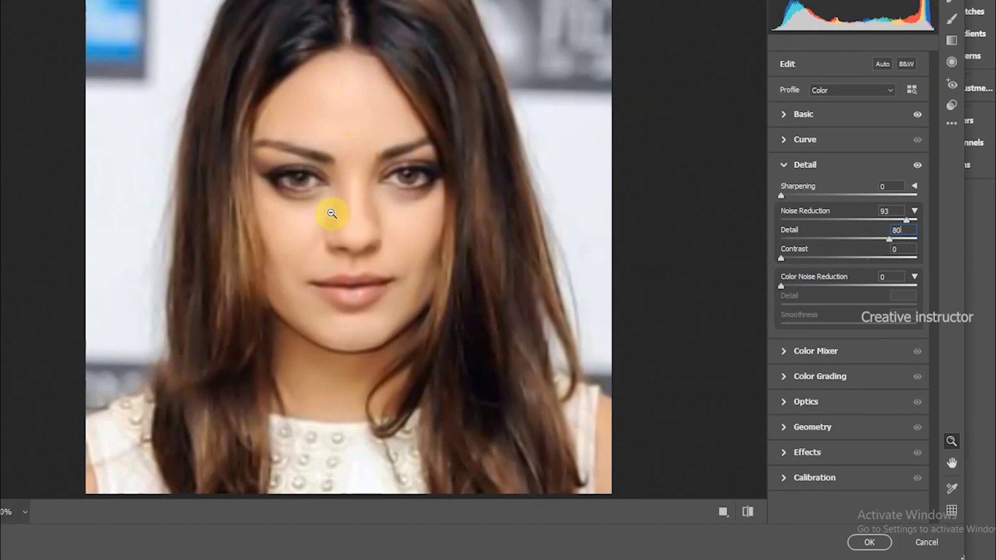
click(860, 543)
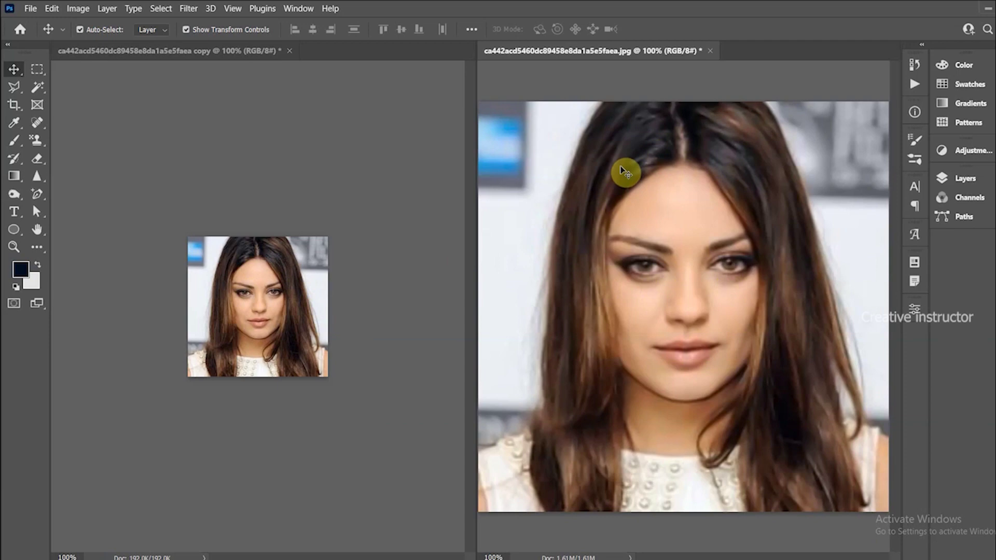
- Select the Sharpen tool and shrink its soft brush from 150 px to 127 px and smaller
click(34, 181)
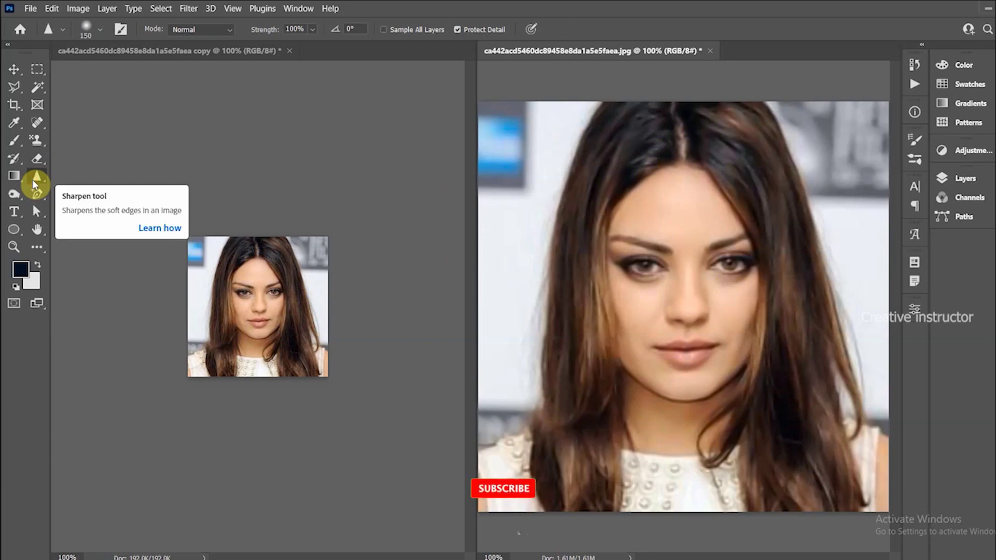
click(99, 28)
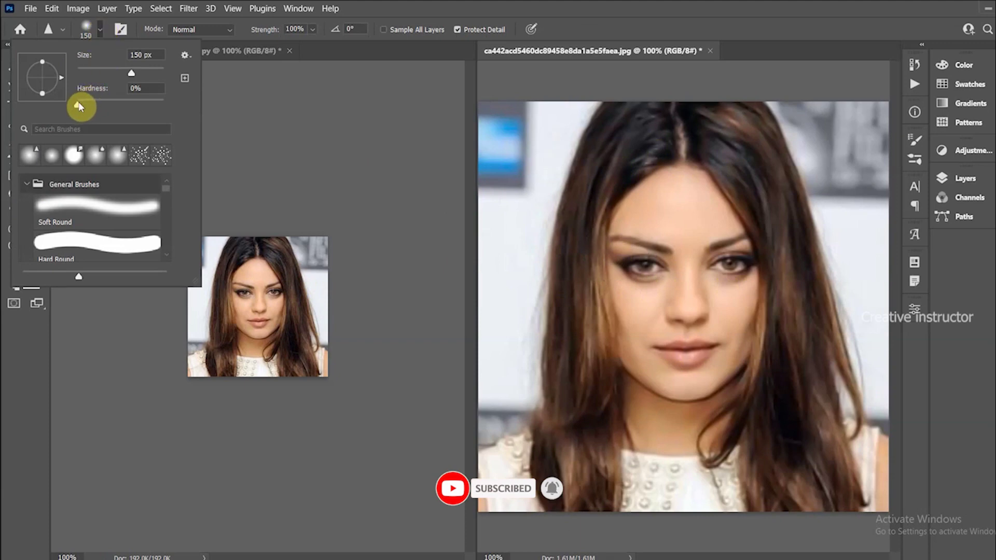
drag(132, 75, 126, 73)
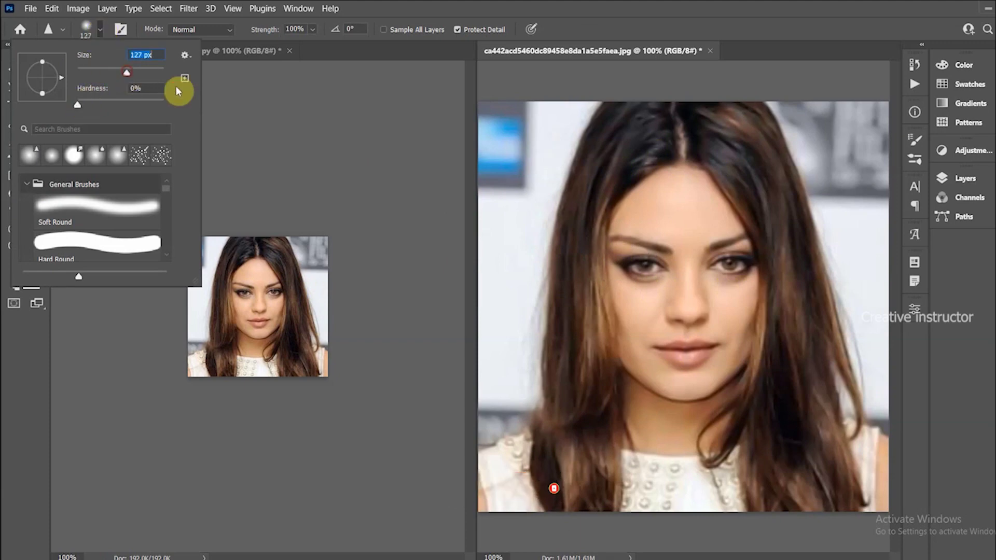
click(99, 28)
key(bracketleft)
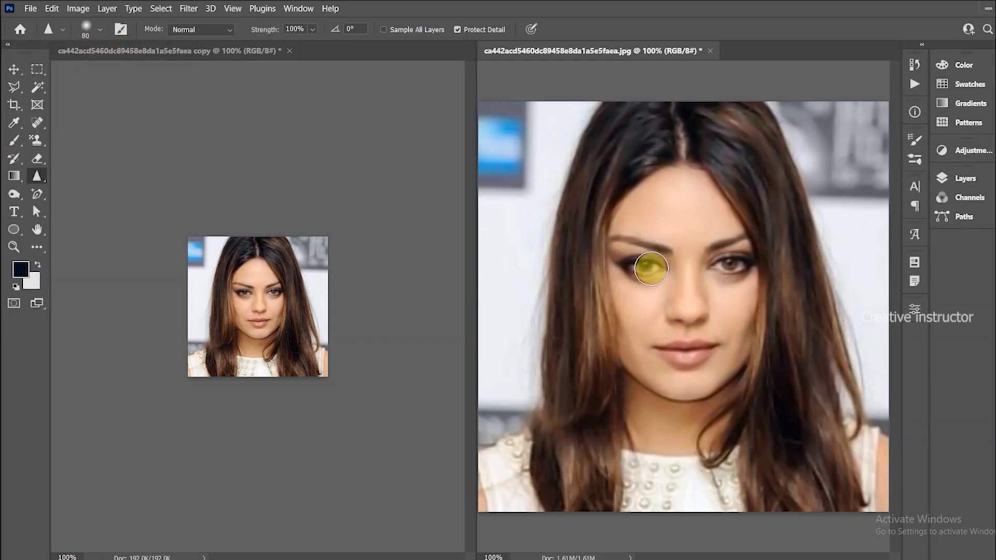
- Sharpen the left eye, right eyebrow and nose bridge with a brush shrunk to 50 then 40 px
scroll(650, 268, up, 1)
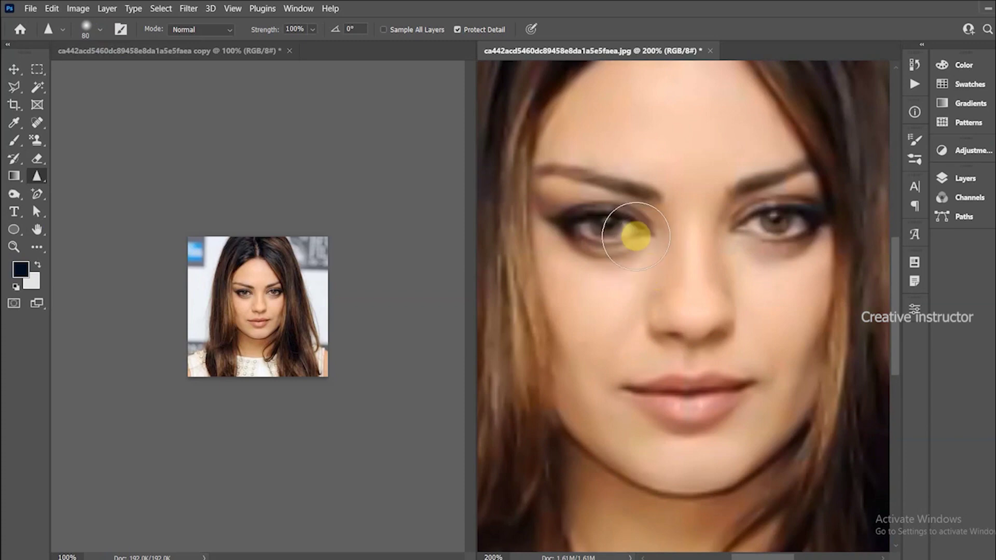
key(bracketleft)
key(bracketleft)
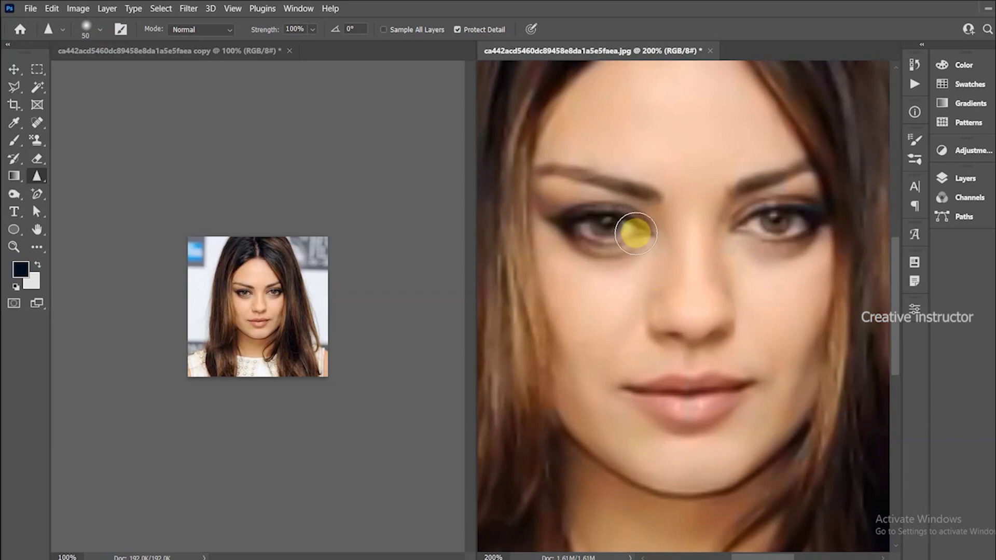
mouse_move(633, 232)
mouse_down()
mouse_move(596, 223)
mouse_move(579, 231)
mouse_move(673, 243)
mouse_move(773, 234)
mouse_move(745, 228)
mouse_move(804, 211)
mouse_move(813, 226)
mouse_move(763, 236)
mouse_move(803, 230)
mouse_move(734, 187)
mouse_up()
key(bracketleft)
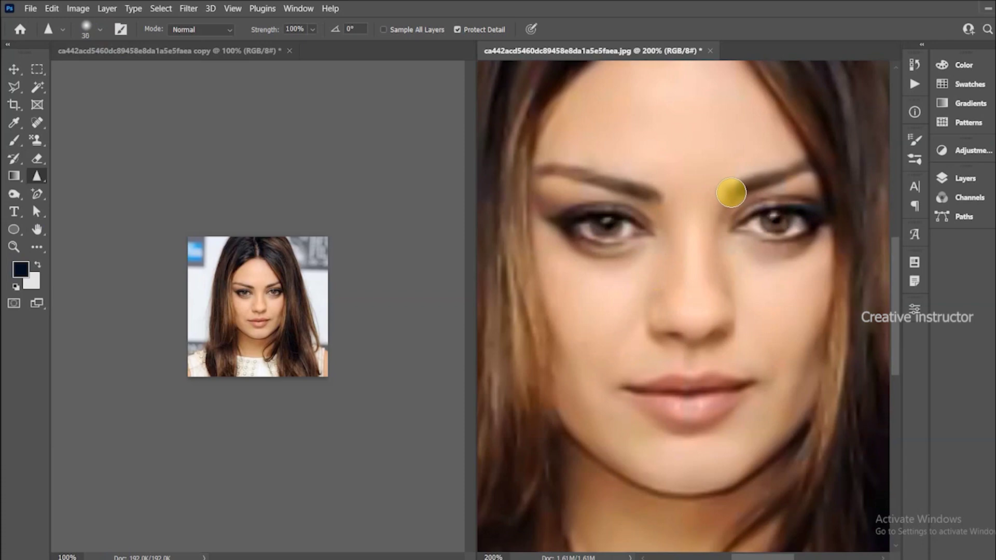
mouse_move(732, 193)
mouse_down()
mouse_move(816, 166)
mouse_move(737, 192)
mouse_move(728, 216)
mouse_move(650, 198)
mouse_move(604, 173)
mouse_move(547, 163)
mouse_move(597, 191)
mouse_move(652, 198)
mouse_move(592, 173)
mouse_move(532, 166)
mouse_up()
mouse_move(661, 354)
mouse_down()
mouse_move(655, 291)
mouse_move(651, 325)
mouse_move(715, 338)
mouse_move(690, 348)
mouse_move(711, 254)
mouse_move(662, 396)
mouse_move(695, 344)
mouse_move(630, 394)
mouse_move(696, 407)
mouse_move(752, 384)
mouse_move(674, 370)
mouse_move(641, 380)
mouse_up()
key(bracketright)
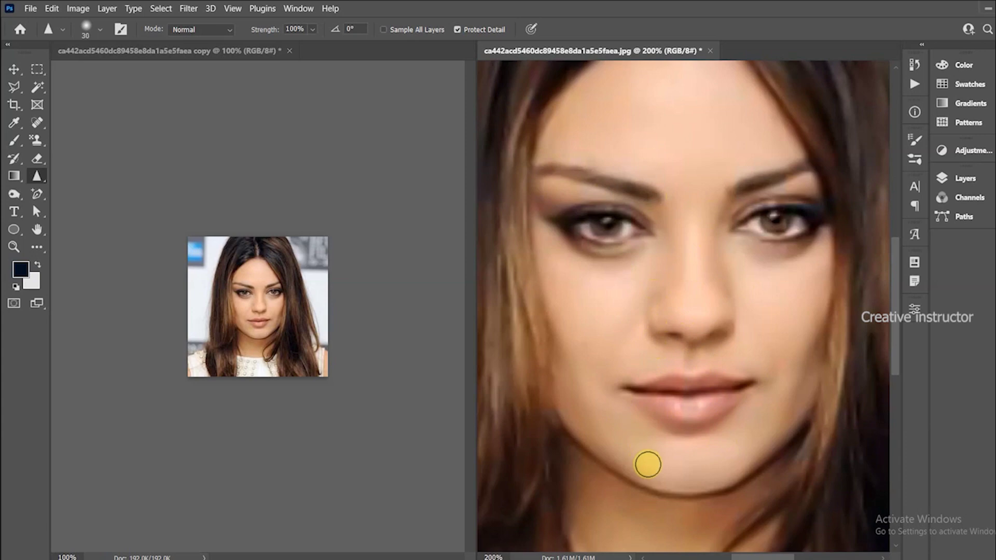
- Sharpen the top, left and right sides of the hair with a brush enlarged up to 90 px
key(ctrl+minus)
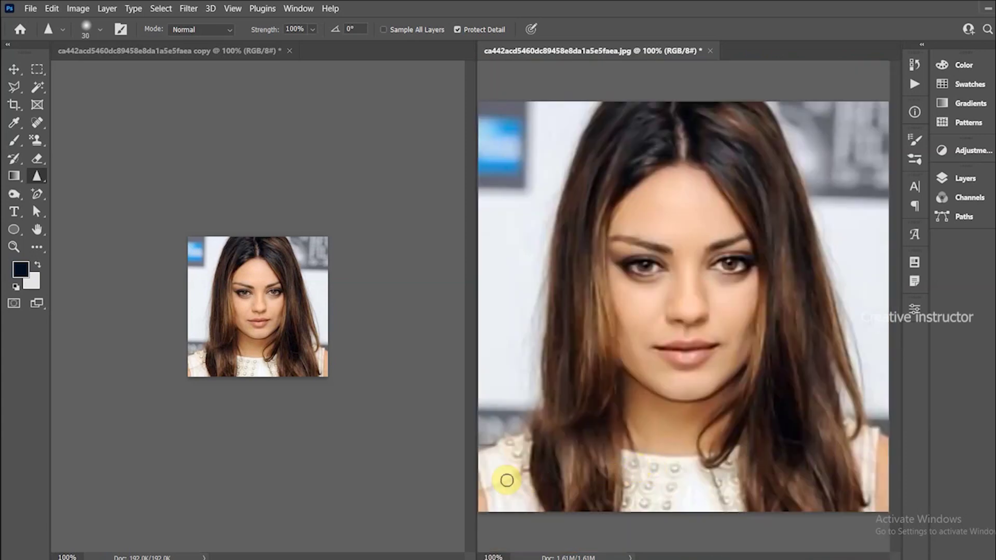
key(bracketright)
key(bracketright)
key(bracketright)
key(bracketright)
click(580, 197)
mouse_move(579, 197)
mouse_down()
mouse_move(667, 108)
mouse_move(613, 130)
mouse_move(583, 289)
mouse_move(585, 452)
mouse_move(569, 220)
mouse_move(559, 468)
mouse_up()
key(bracketright)
key(bracketright)
mouse_move(691, 110)
mouse_down()
mouse_move(781, 160)
mouse_move(836, 416)
mouse_move(742, 150)
mouse_move(800, 347)
mouse_move(769, 389)
mouse_move(633, 513)
mouse_move(716, 494)
mouse_move(549, 509)
mouse_move(519, 440)
mouse_up()
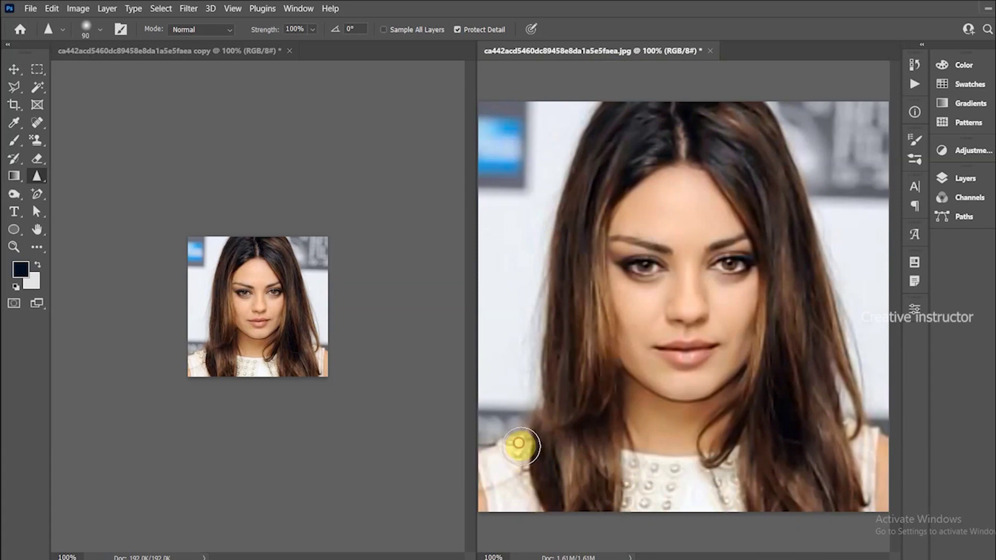
click(12, 71)
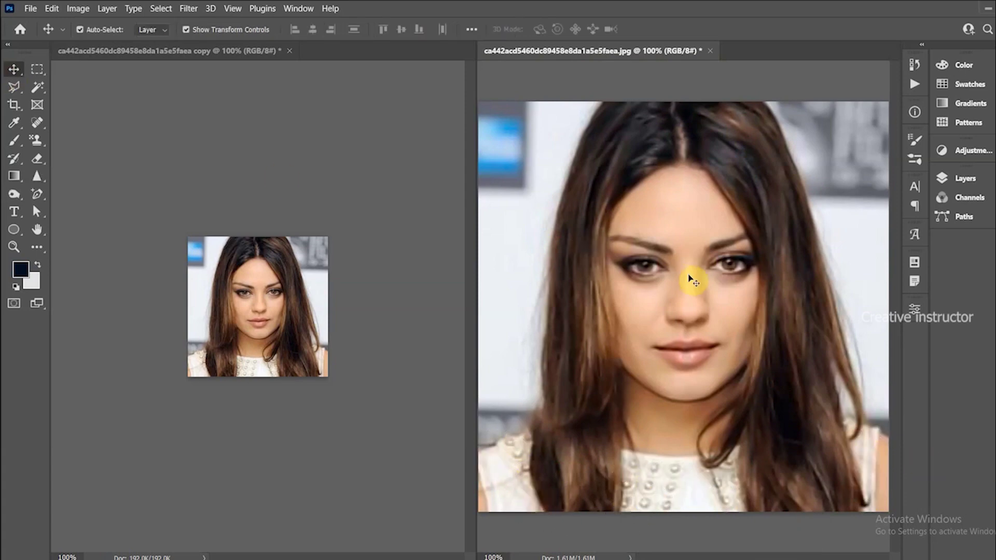
- Zoom the small 256 px original copy to 300%, then make the enhanced portrait active again
click(281, 373)
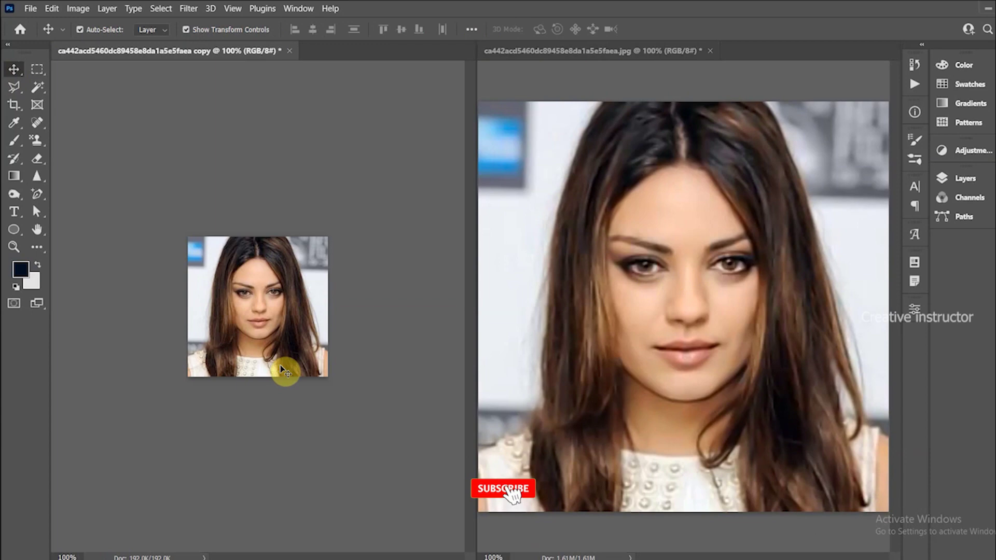
key(ctrl+plus)
key(ctrl+plus)
key(ctrl+plus)
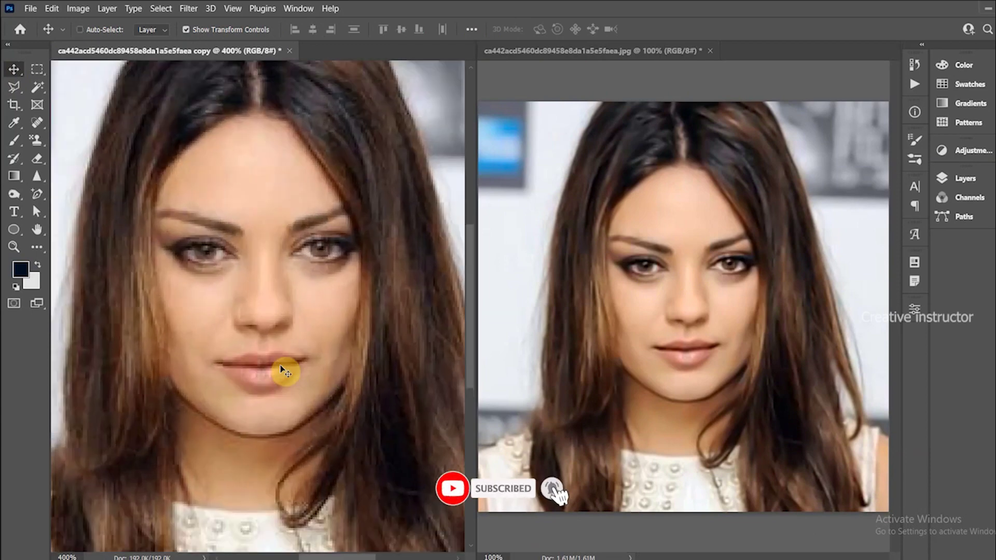
key(ctrl+minus)
click(633, 380)
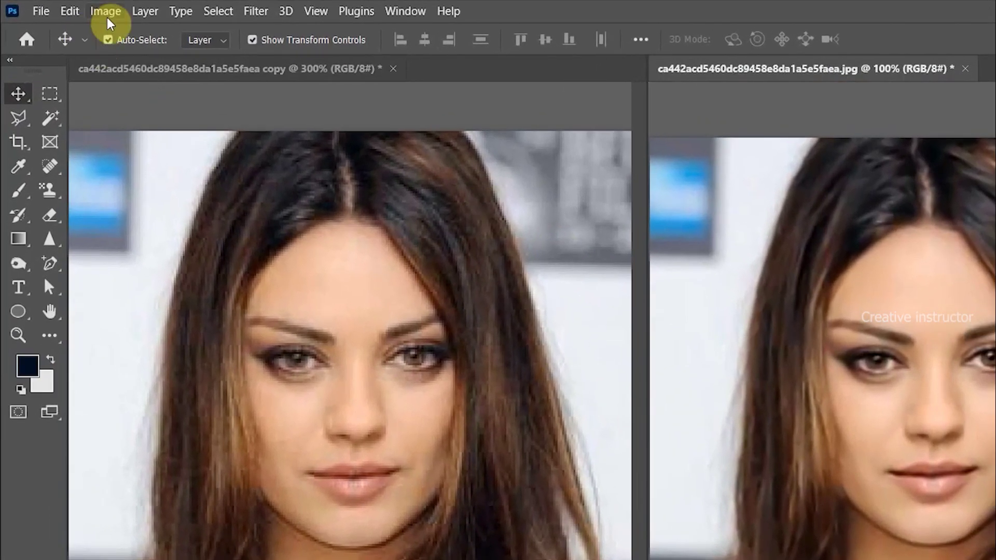
click(105, 12)
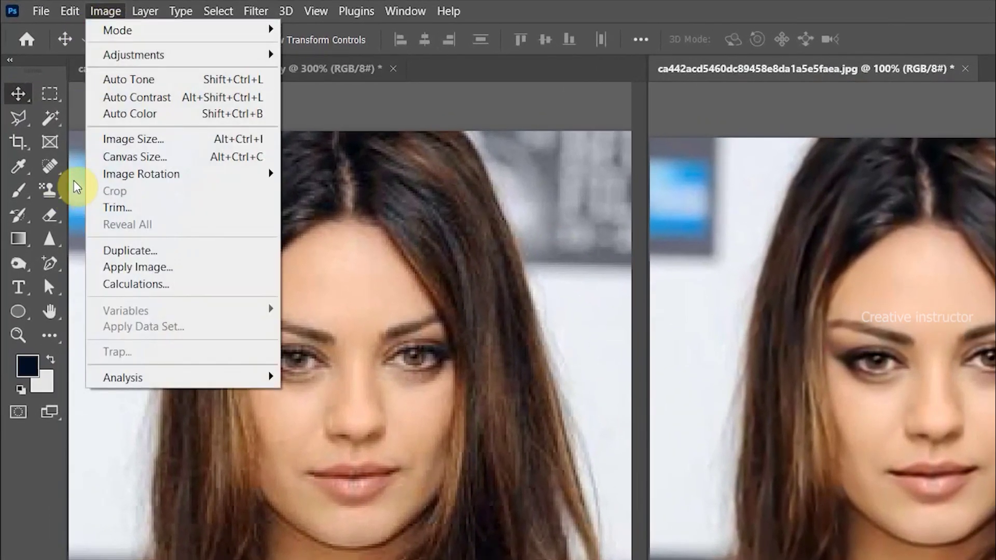
- Set the Image Size resolution to 300 ppi so the portrait becomes 3125 × 3125 px
click(123, 138)
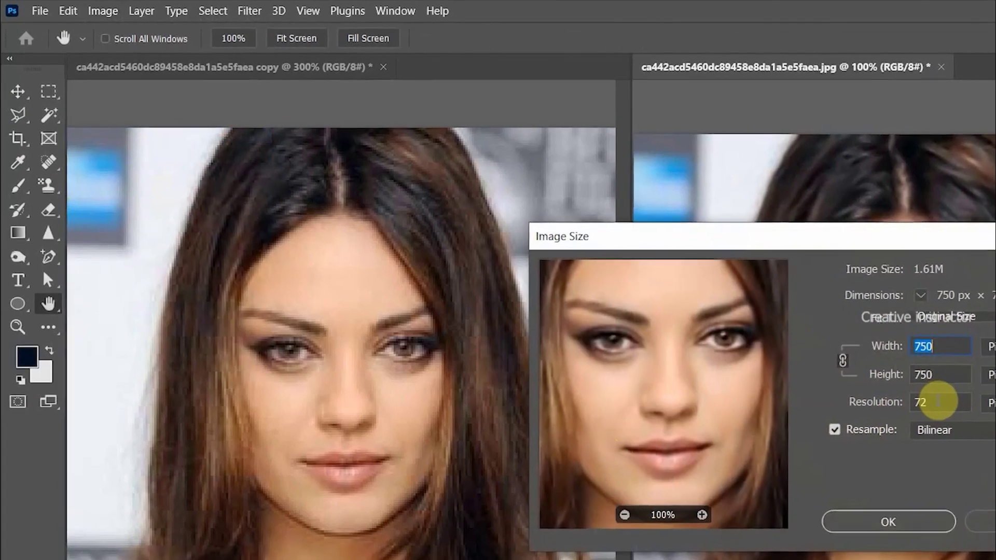
double_click(949, 413)
text(300)
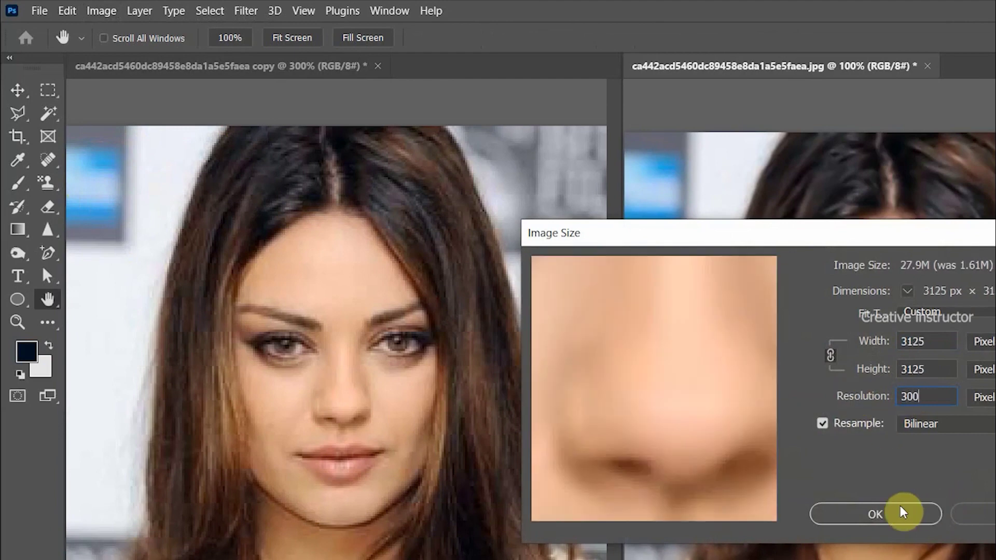
click(875, 516)
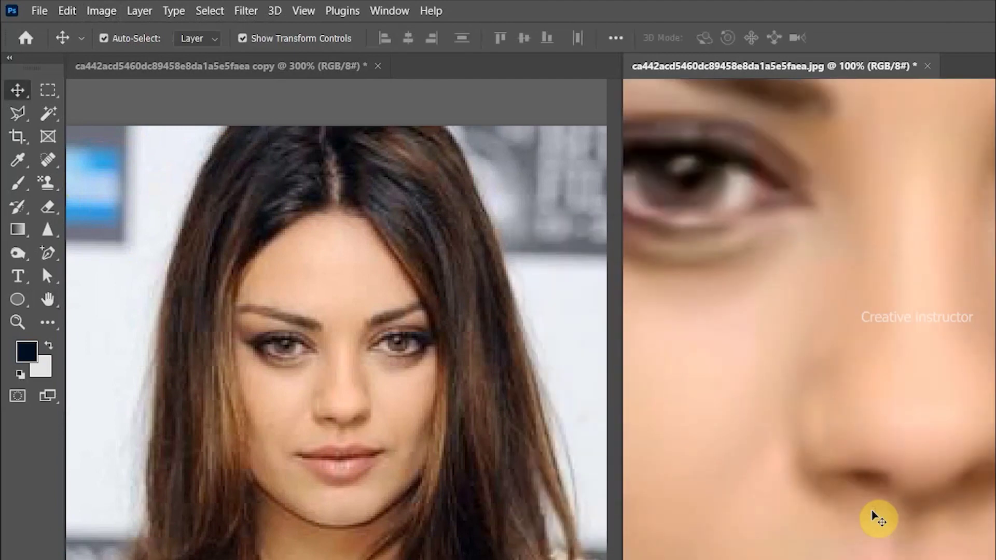